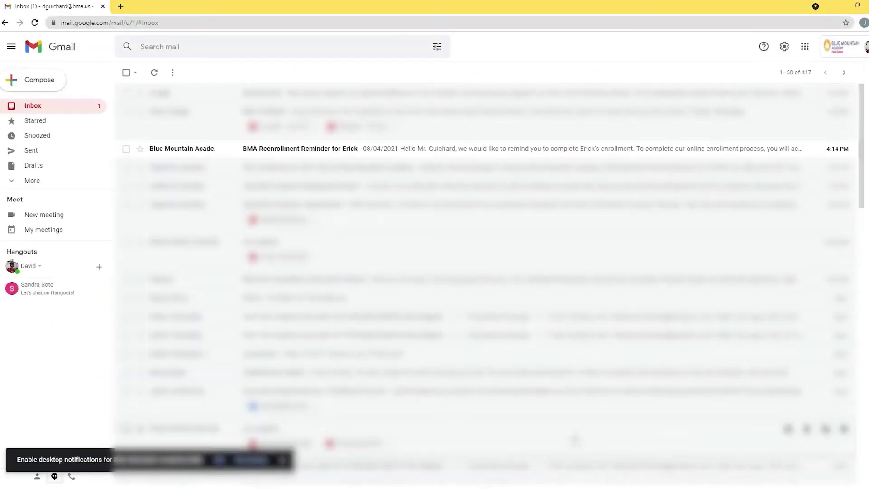
Read the BMA reenrollment reminder email and follow its link to the BMA-PA portal login.
click(204, 157)
scroll(329, 167, down, 2)
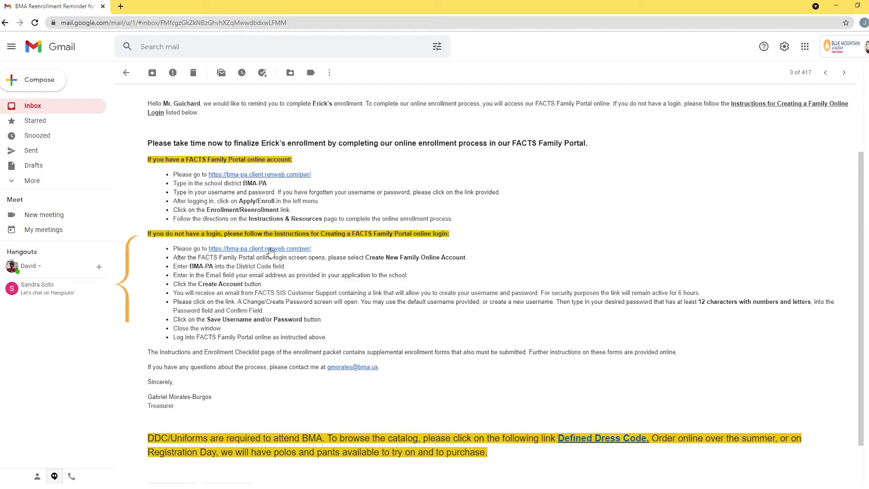
click(270, 250)
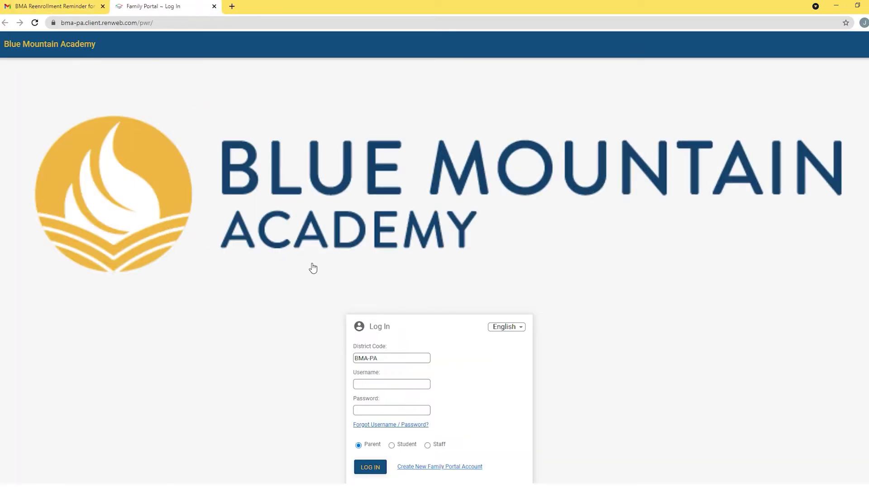
Request a new Family Portal account for district BMA-PA with your email address.
scroll(309, 266, down, 2)
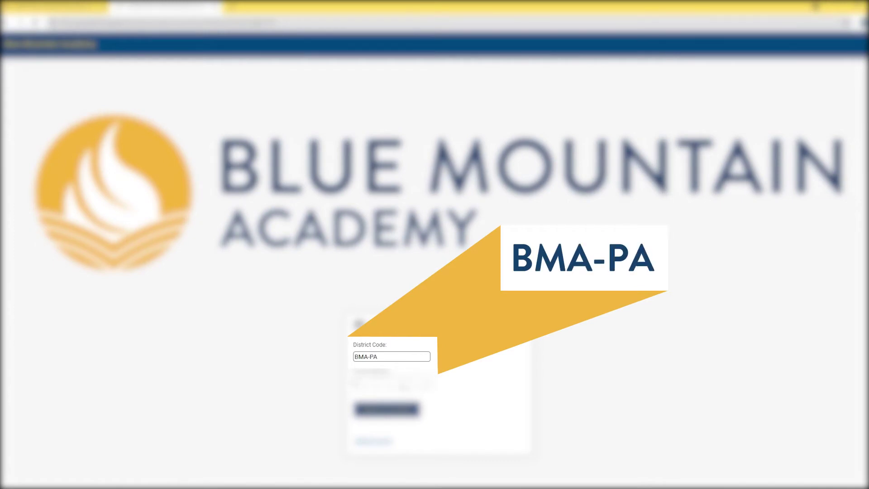
text(D)
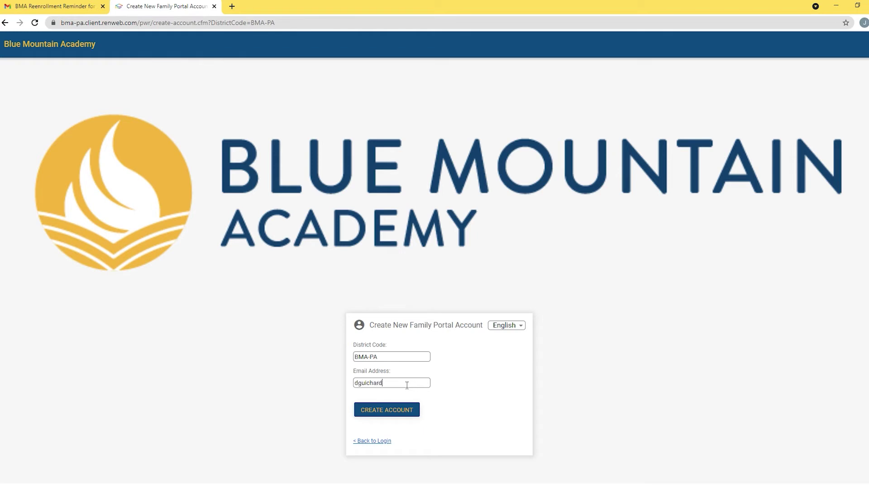
text(.us)
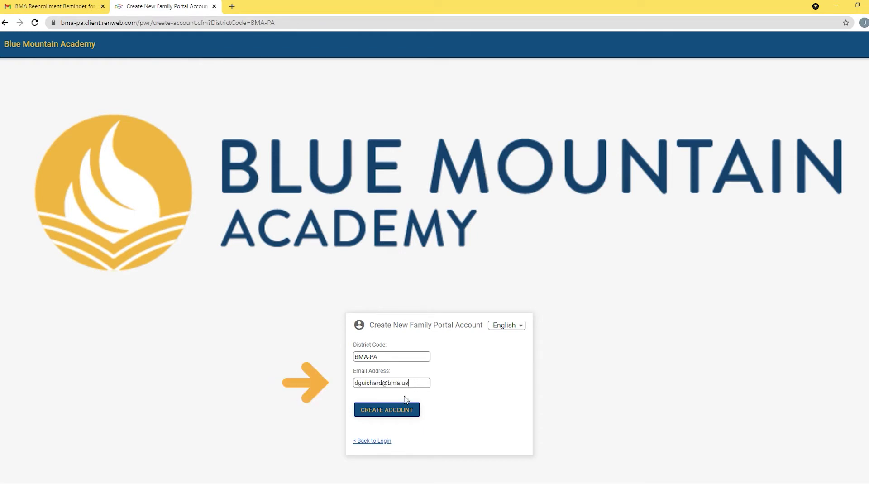
click(405, 417)
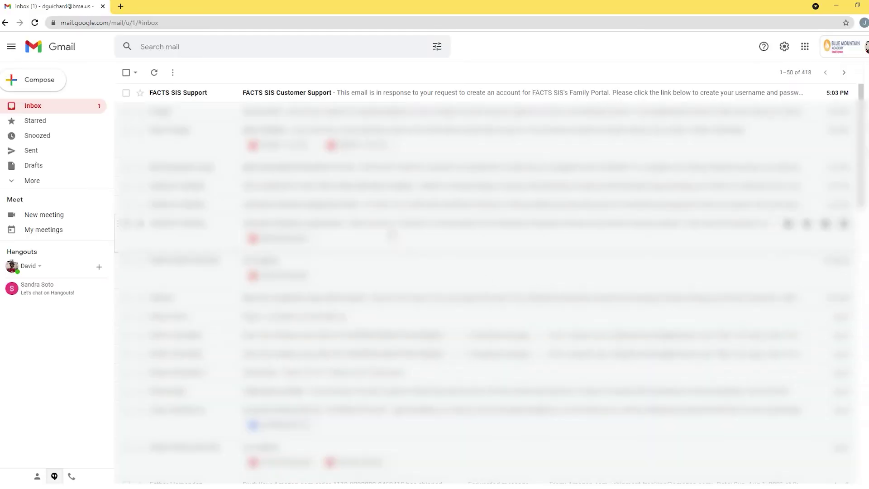
Open the FACTS SIS Customer Support email and follow its account-creation link.
click(228, 94)
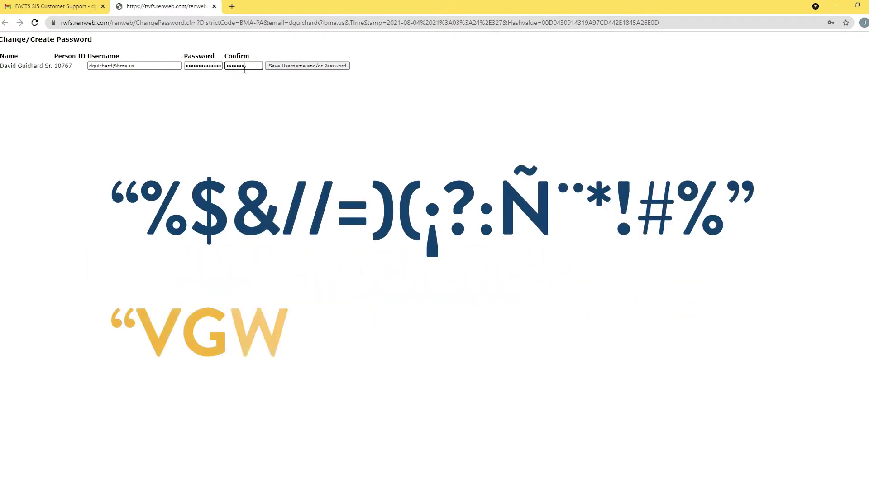
Enter and confirm a new username and password, then save the credentials.
text(********)
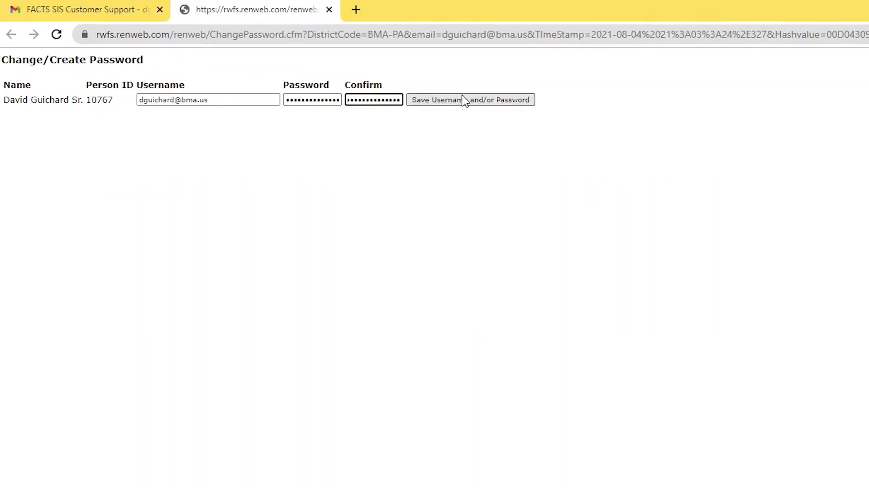
click(303, 66)
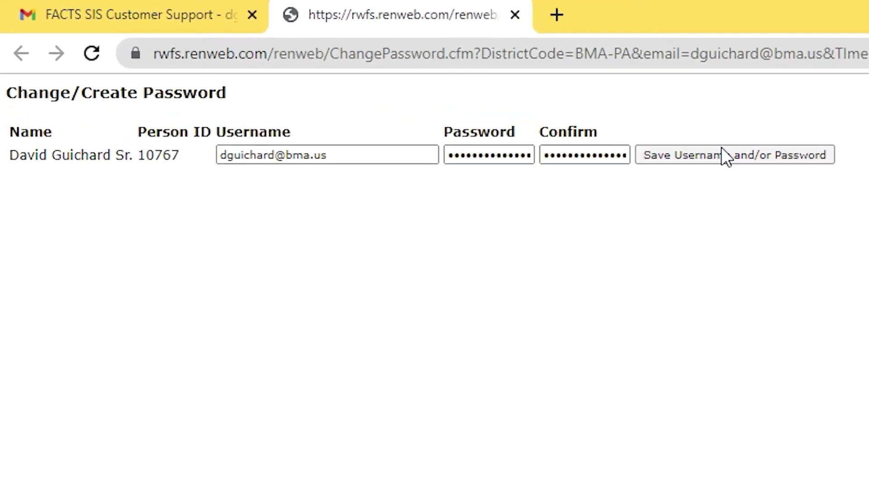
click(721, 154)
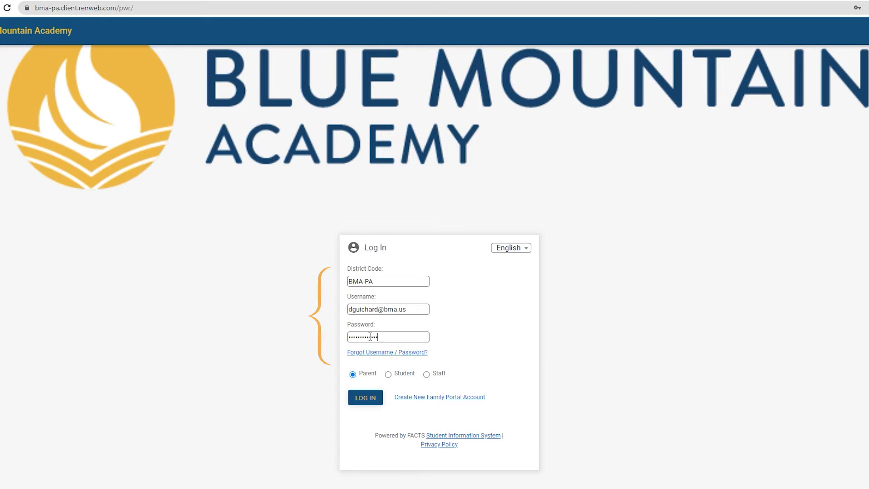
Log in and reach the 2021-2022 enrollment site via Apply / Enroll > Enrollment / Reenrollment.
click(365, 397)
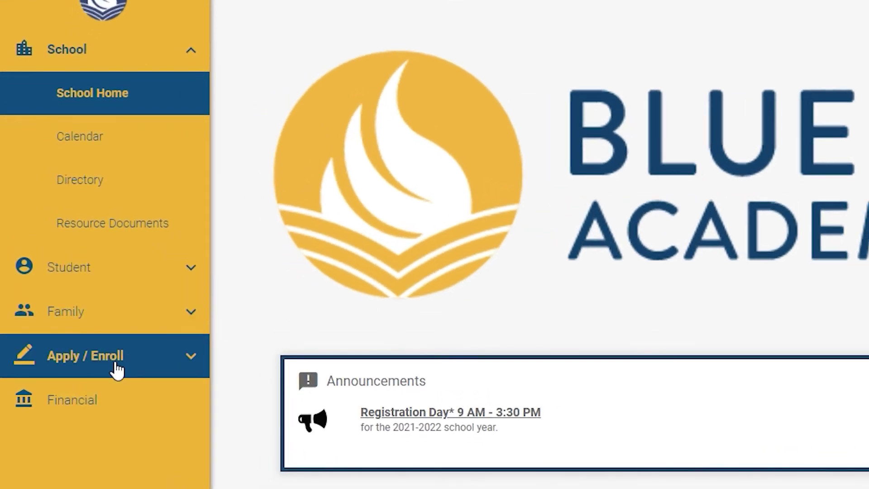
click(117, 368)
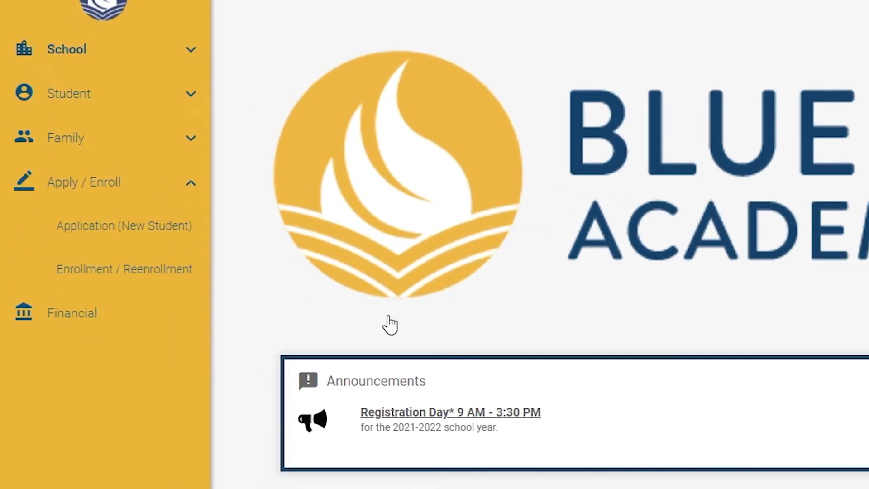
click(121, 274)
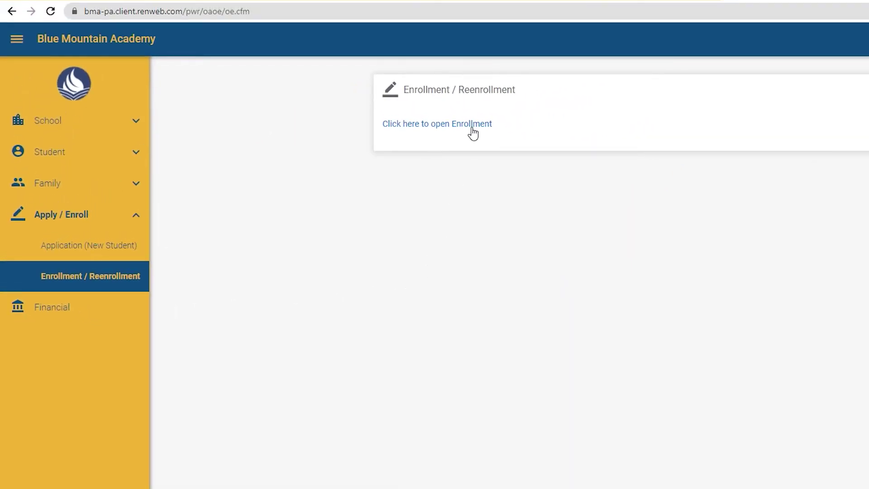
click(472, 127)
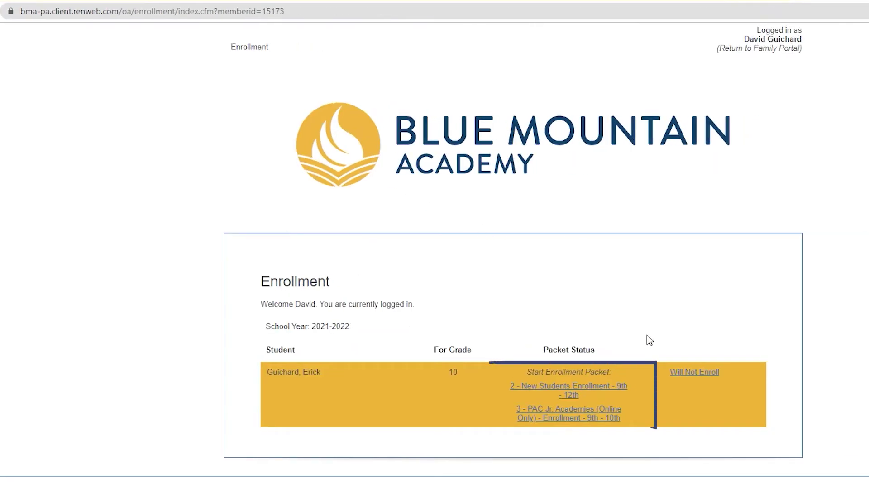
Start the '2 - New Students Enrollment - 9th - 12th' packet and work through its sections.
click(555, 388)
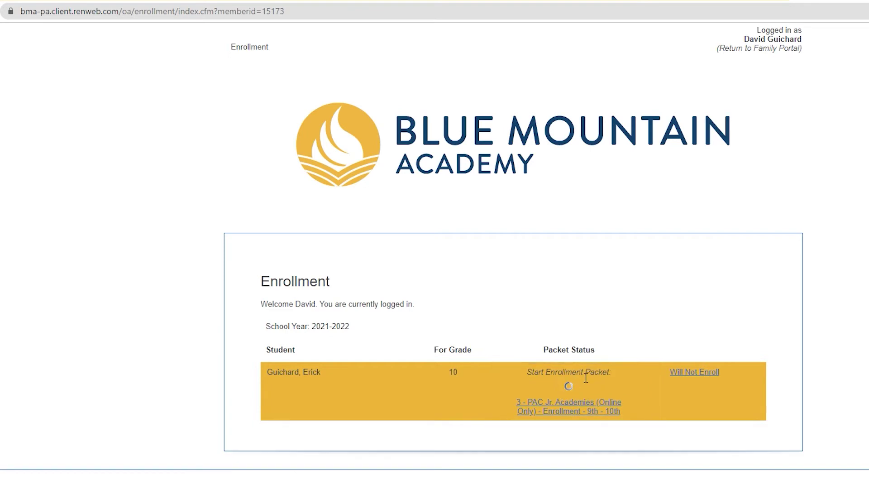
scroll(619, 322, down, 3)
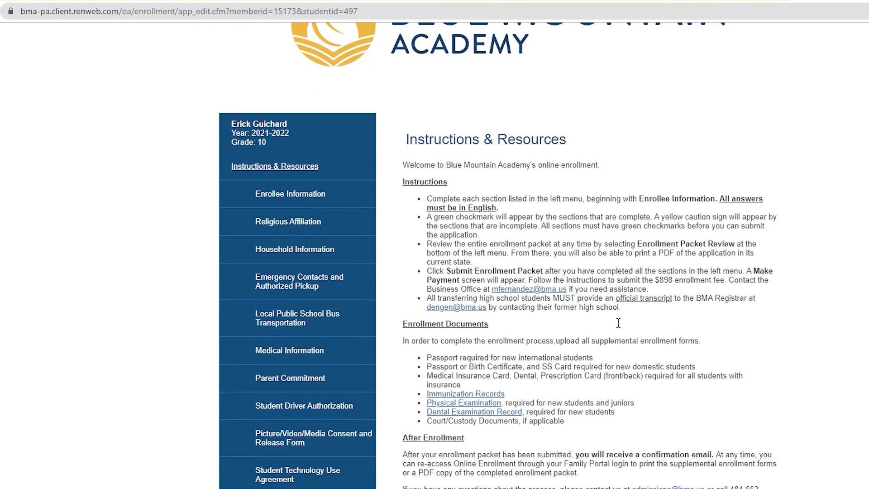
scroll(613, 319, down, 1)
scroll(614, 321, down, 1)
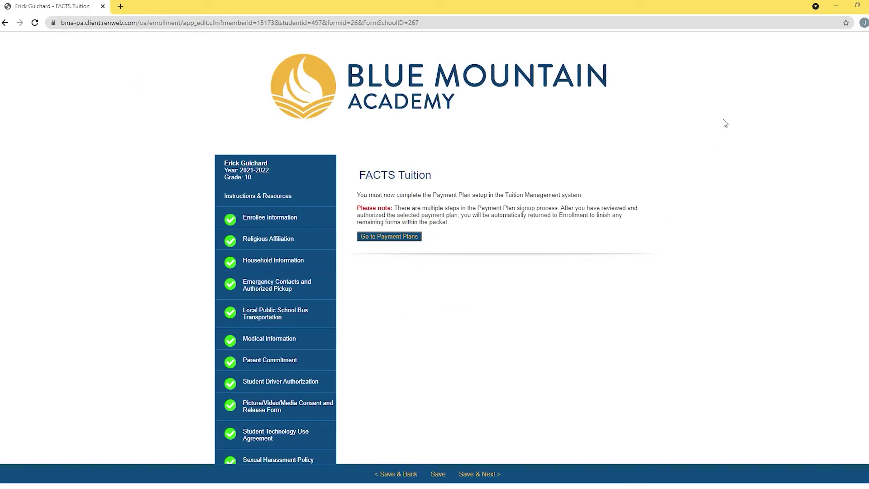
scroll(737, 123, down, 3)
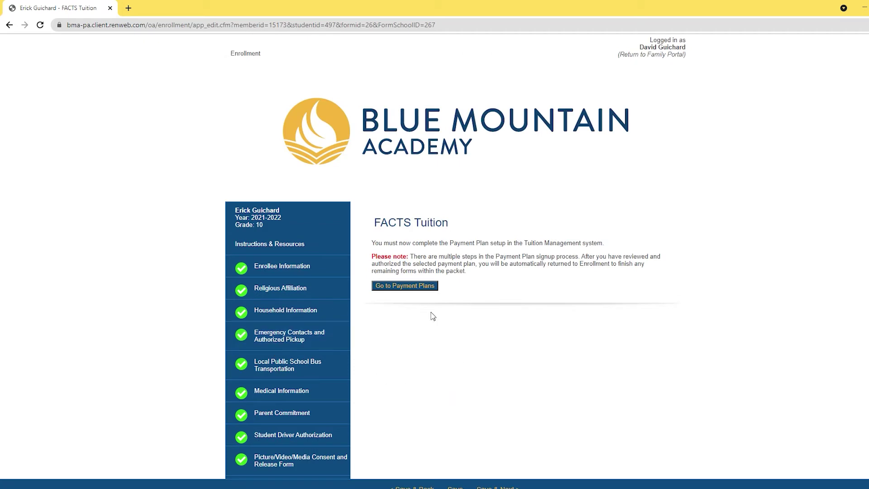
Begin the FACTS tuition setup, pick a payment plan, and advance to Payment Details.
click(415, 288)
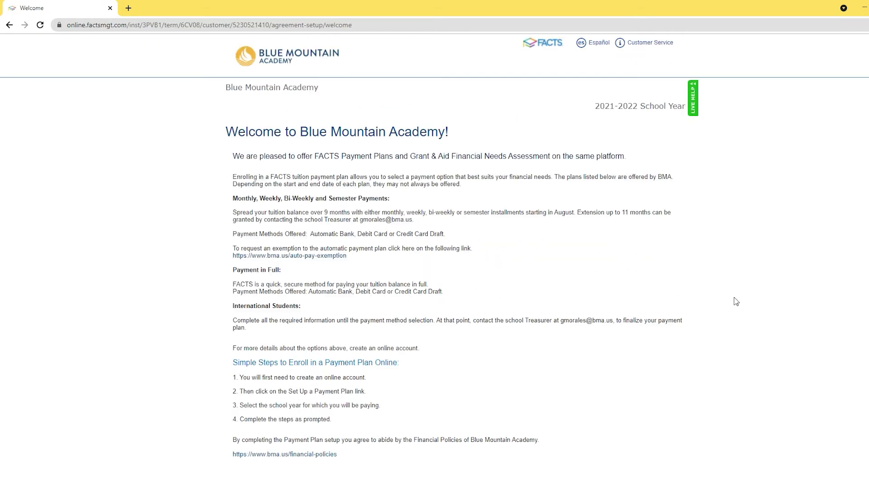
scroll(736, 302, down, 1)
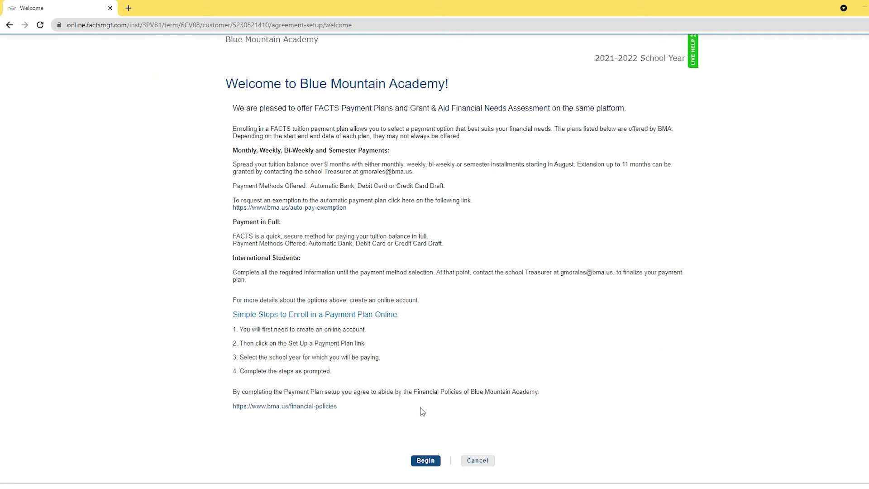
click(427, 461)
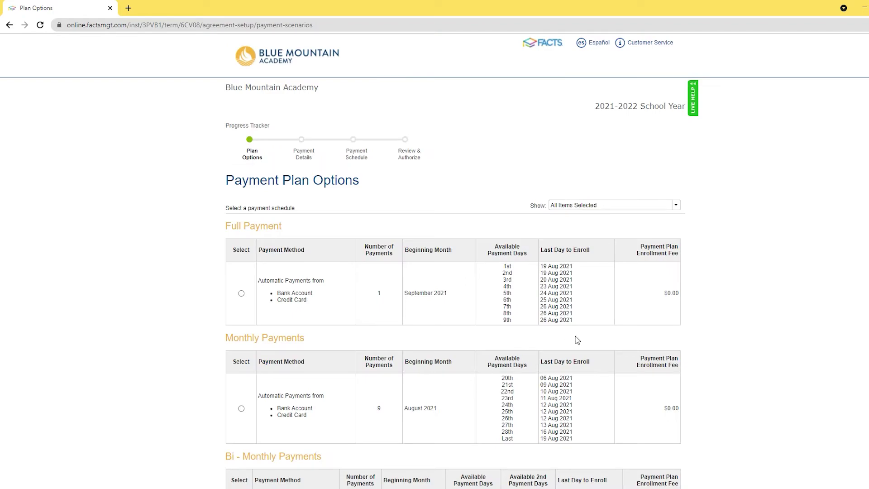
scroll(714, 241, down, 5)
scroll(719, 194, down, 2)
scroll(719, 195, down, 6)
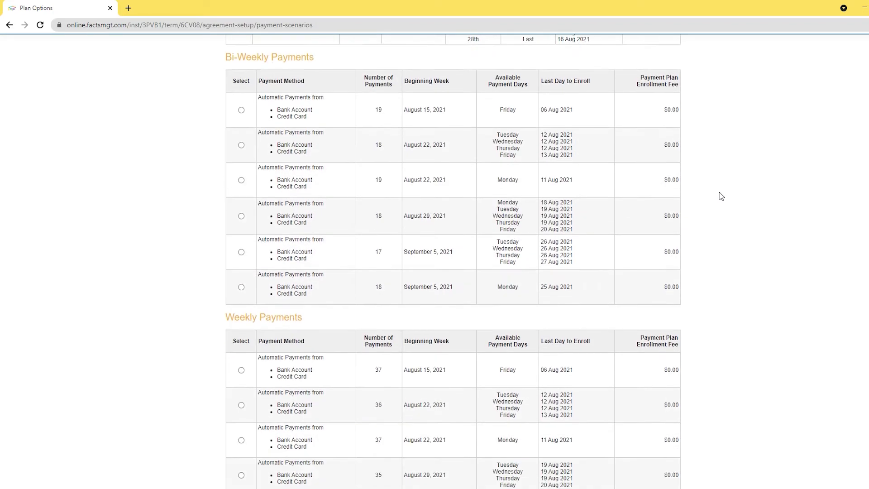
scroll(720, 195, down, 4)
scroll(720, 196, up, 1)
scroll(721, 196, up, 4)
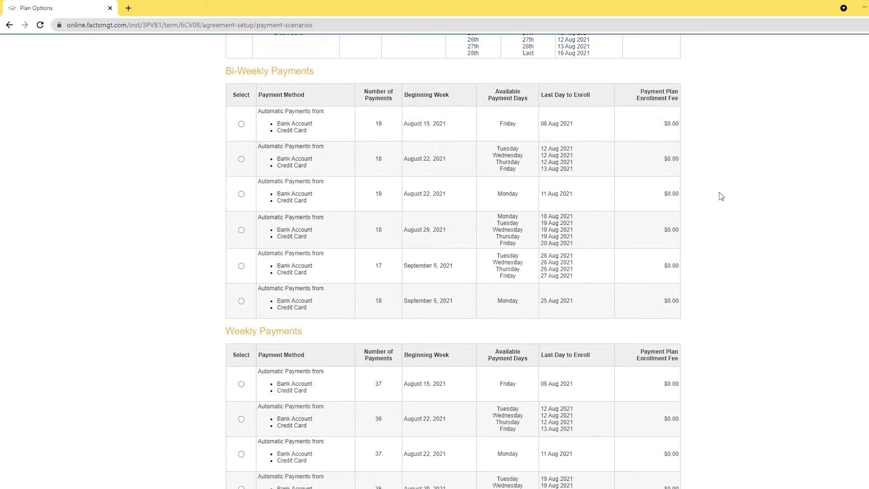
scroll(720, 196, up, 4)
scroll(721, 196, up, 2)
scroll(720, 196, up, 2)
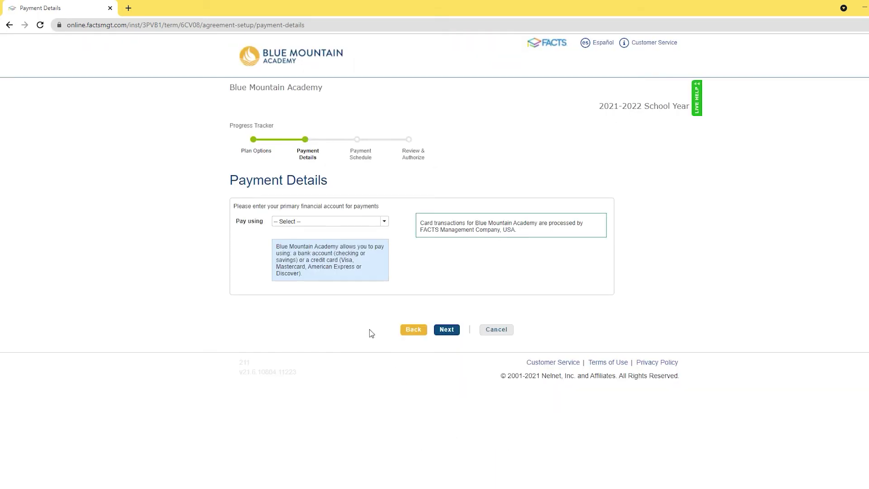
click(387, 223)
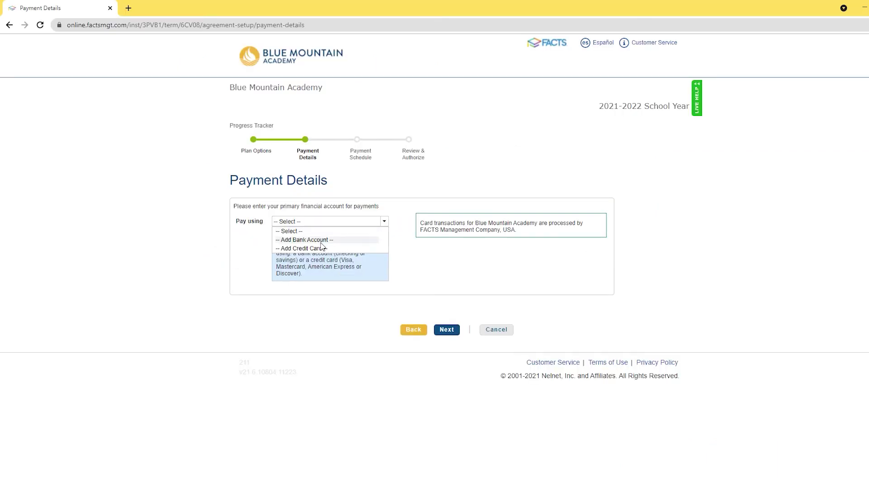
Choose Add Bank Account and enter the holder name, bank name and Checking account type.
click(321, 242)
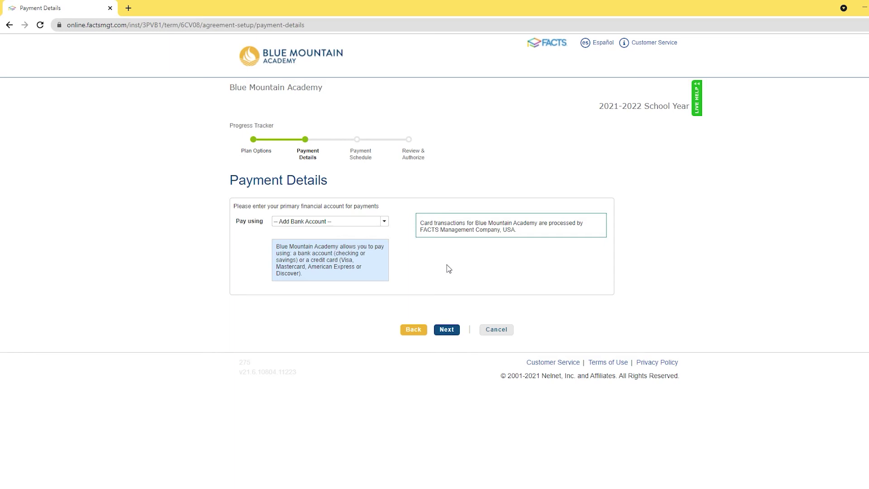
click(447, 330)
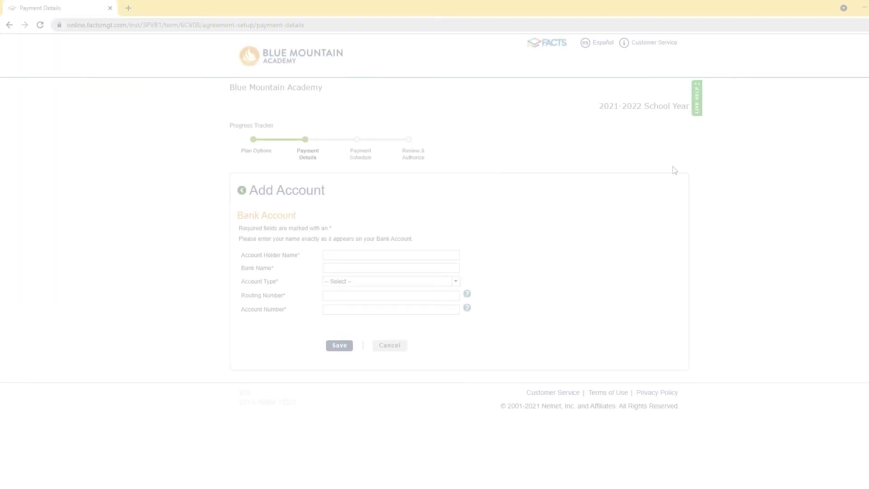
click(420, 256)
text(xxxxx xxxx xxx)
click(370, 272)
text(xxx)
click(362, 281)
click(364, 294)
Enter routing and account numbers, save the account, and enroll in Peace of Mind.
click(367, 297)
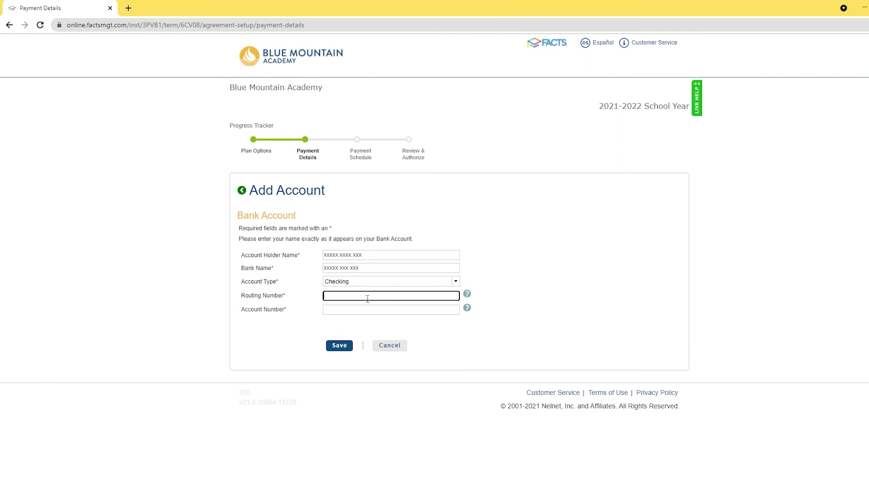
text(xxx)
click(361, 312)
text(xxxxxxxxx)
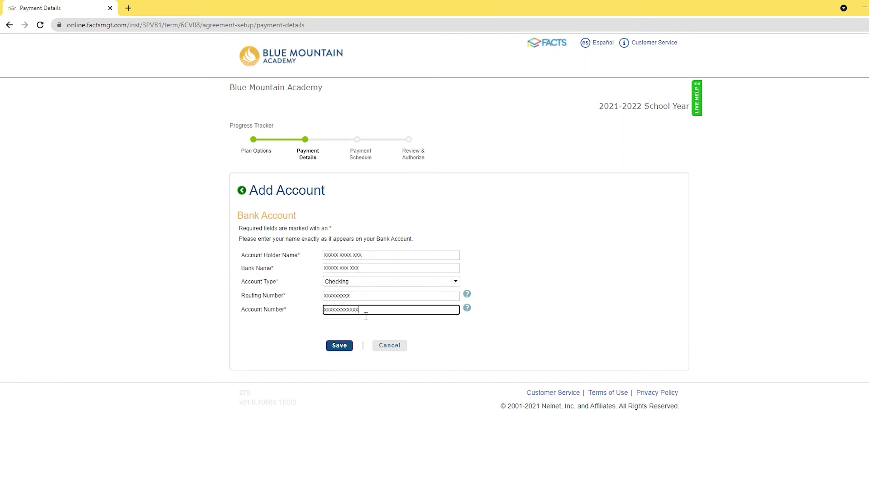
click(339, 346)
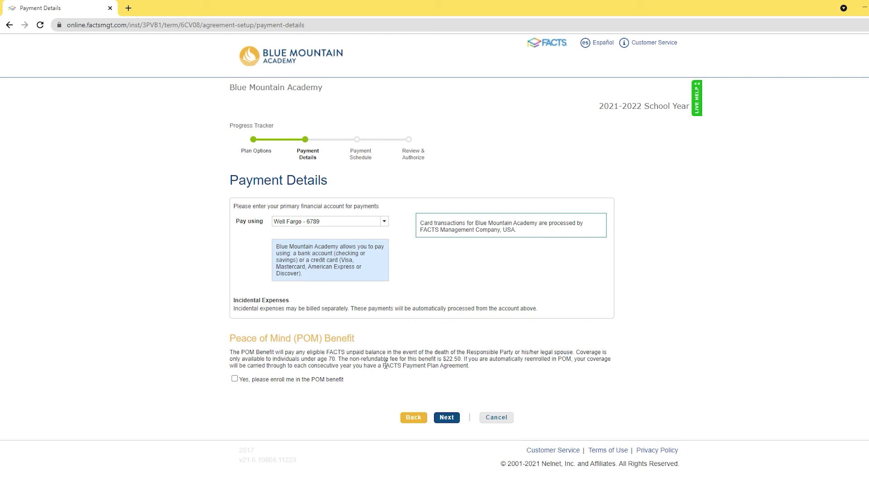
click(324, 381)
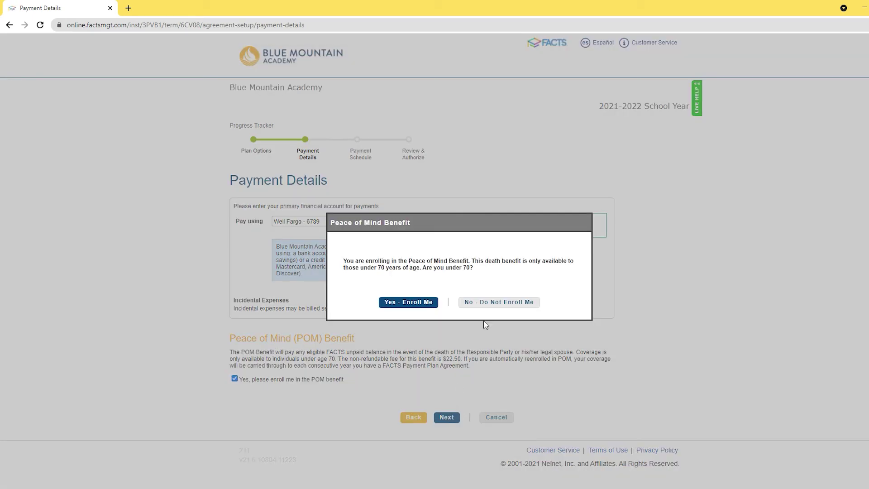
click(456, 344)
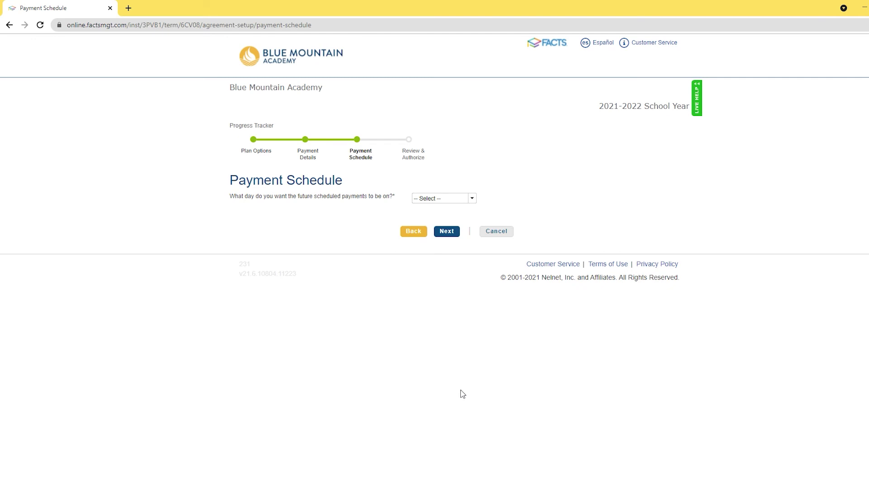
Pick the 24th as the monthly payment day, accept the plan terms, and finish with Done.
click(479, 201)
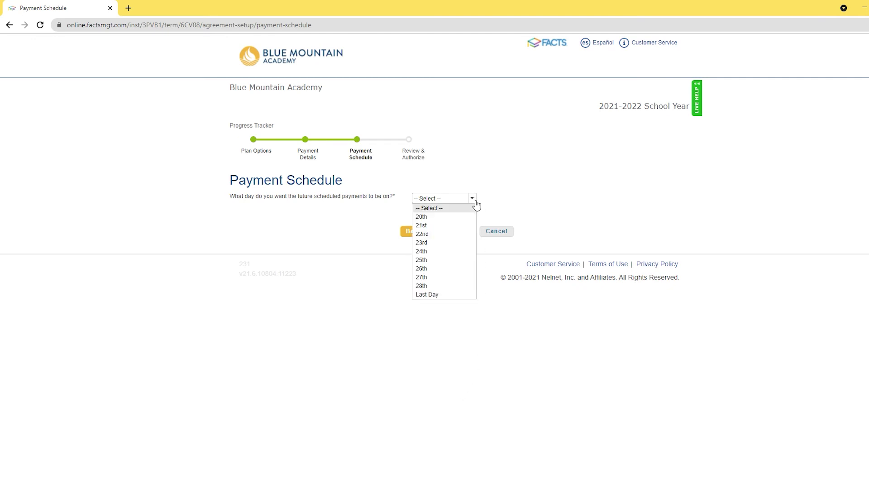
click(427, 252)
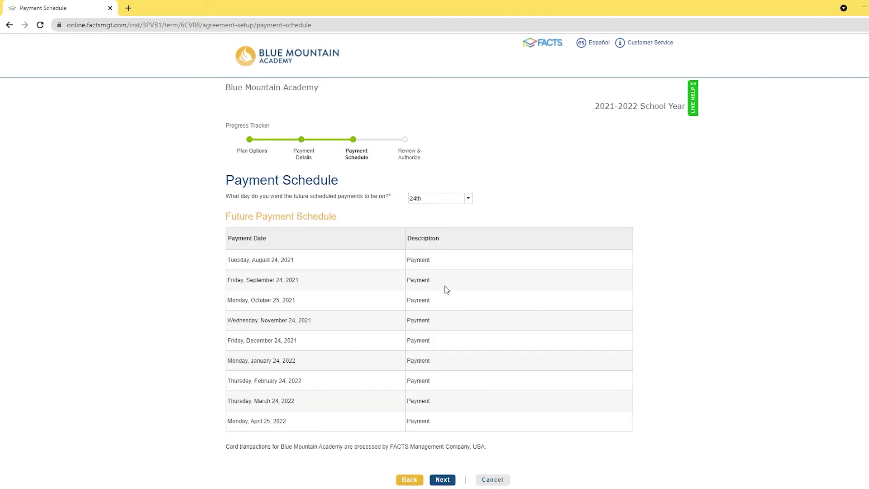
scroll(721, 303, down, 1)
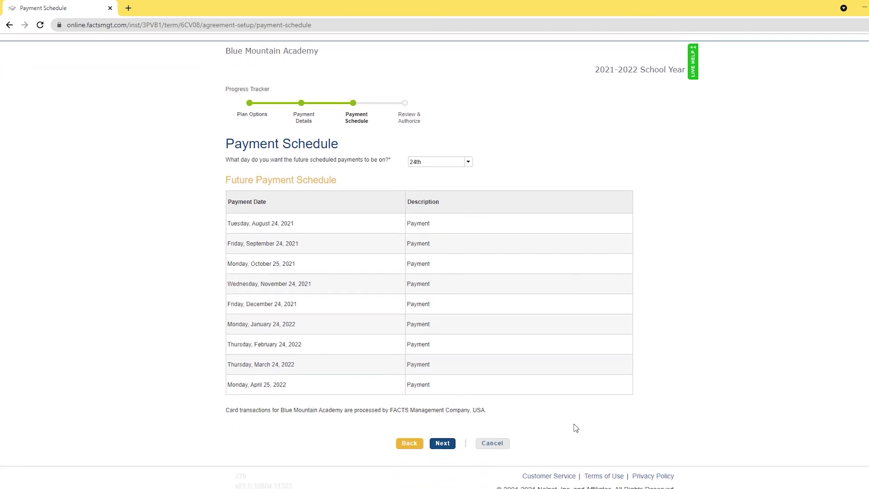
click(442, 443)
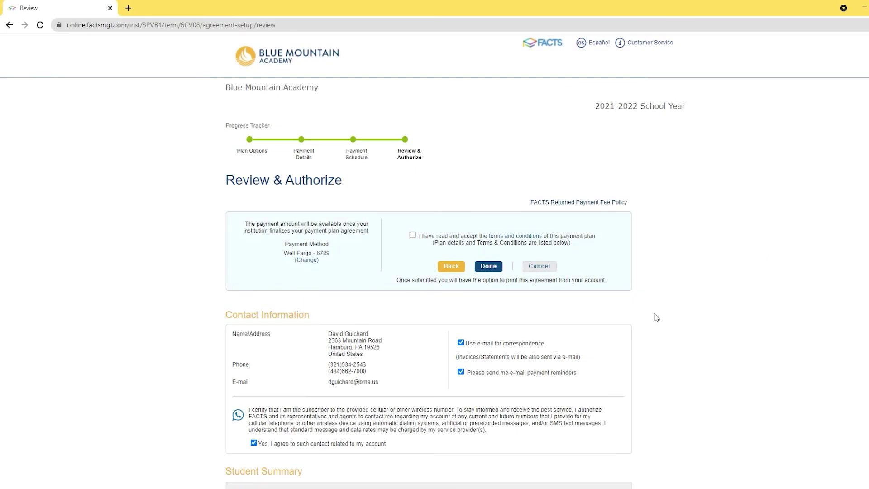
click(412, 235)
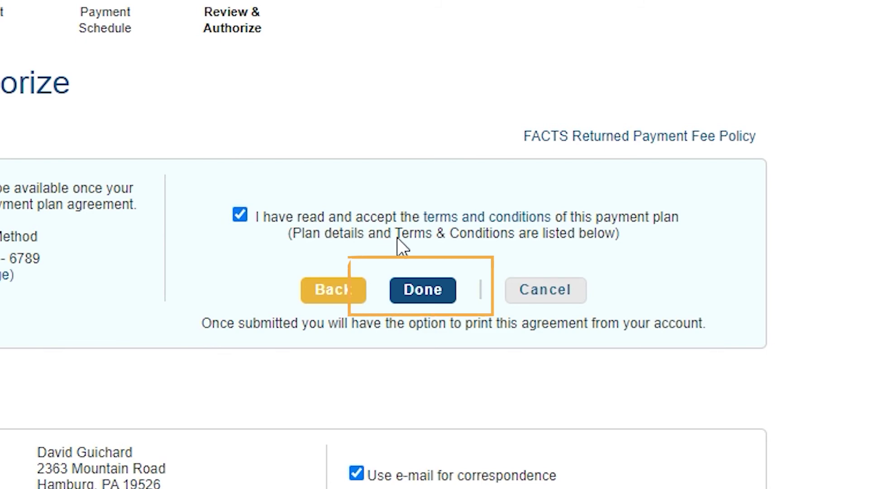
click(423, 292)
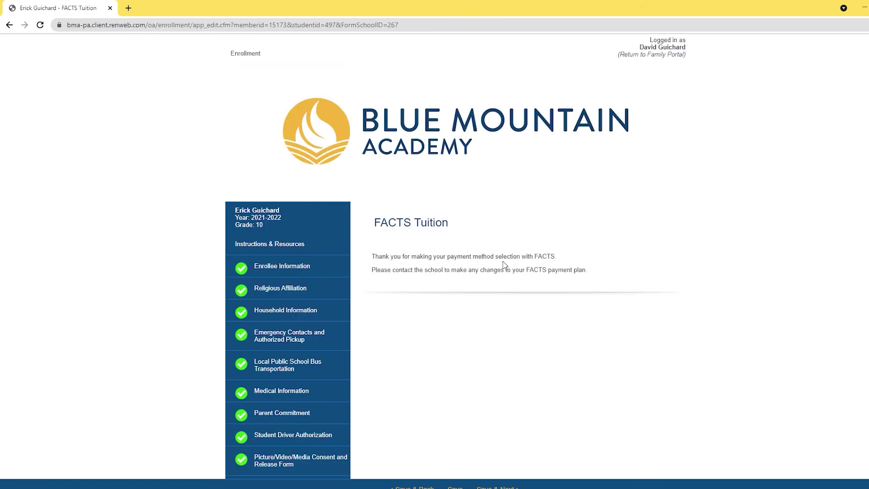
Open Enrollment Packet Review and proceed to the $898.00 submit-and-pay step.
scroll(504, 265, down, 3)
scroll(504, 265, down, 2)
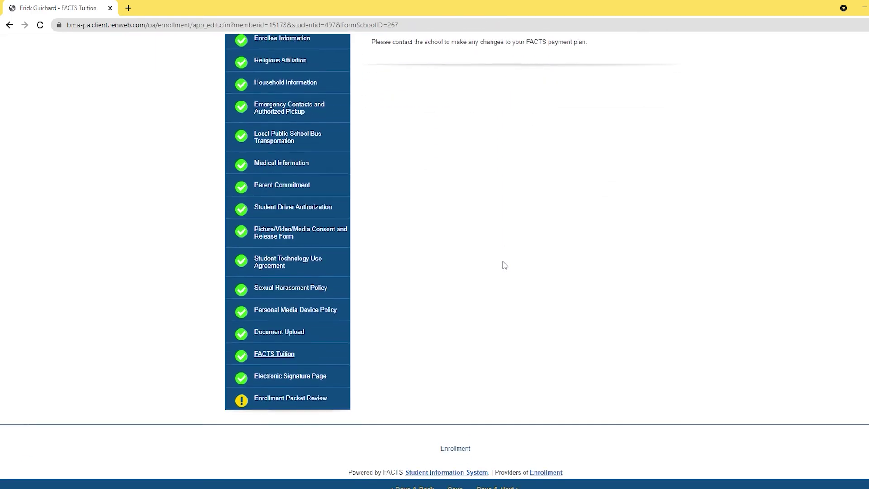
click(309, 397)
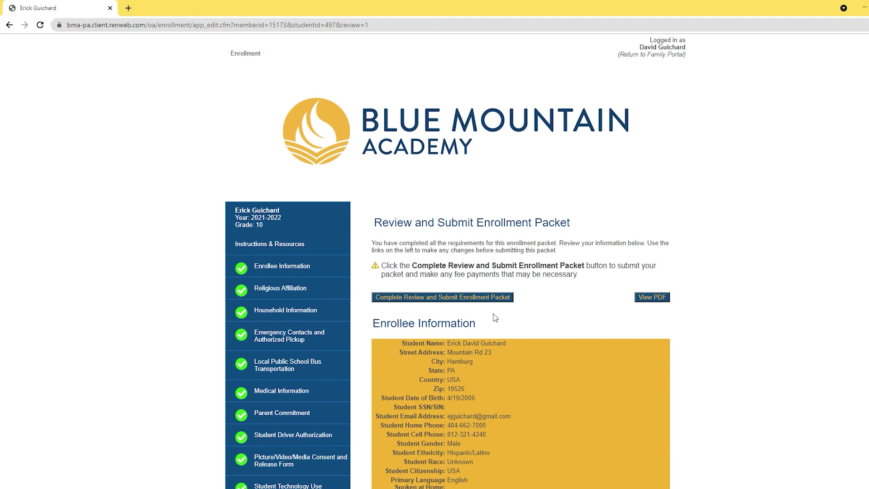
click(495, 298)
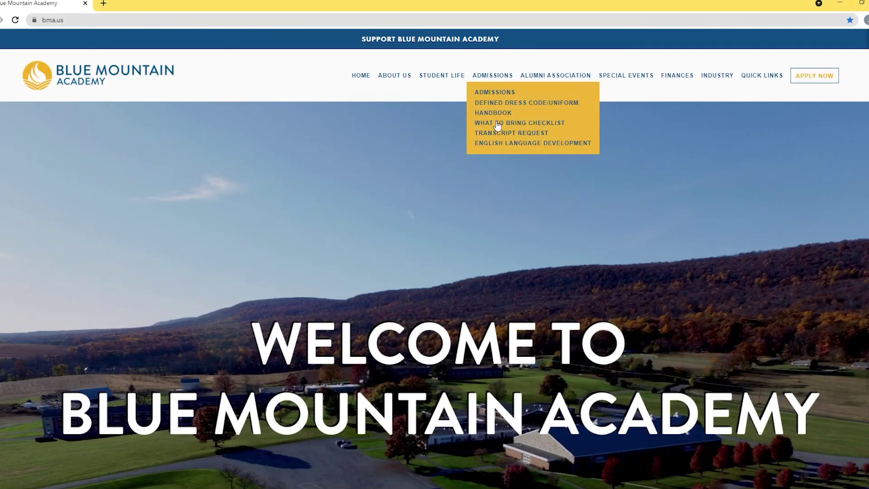
Go to the Admissions 'What to Bring Checklist' page and scroll down through its contents.
click(497, 123)
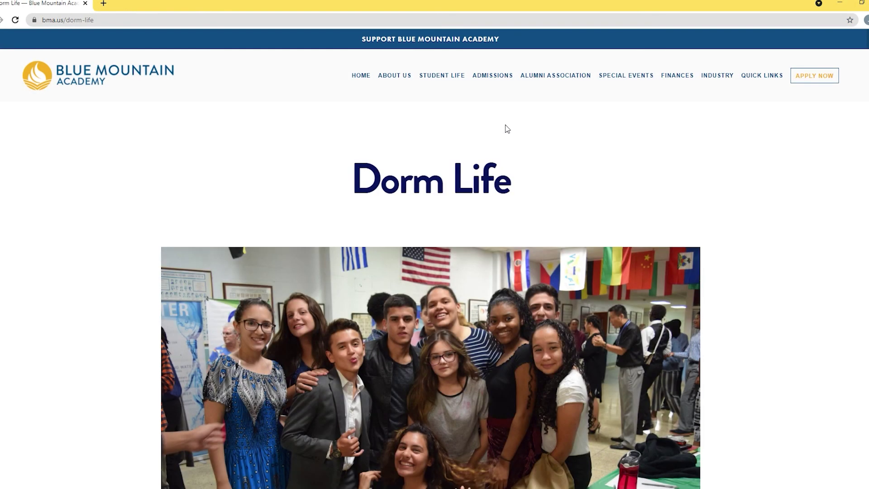
scroll(507, 129, down, 5)
scroll(507, 129, down, 5)
scroll(507, 130, down, 2)
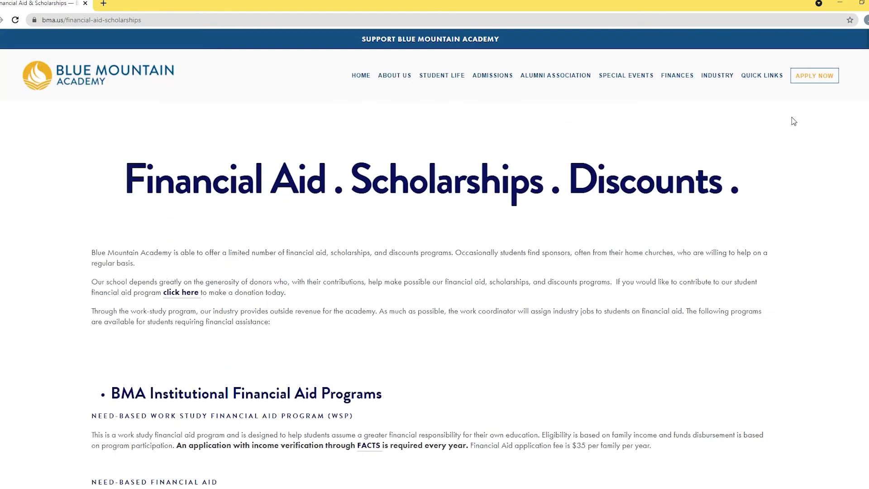
scroll(791, 119, down, 3)
scroll(770, 123, down, 1)
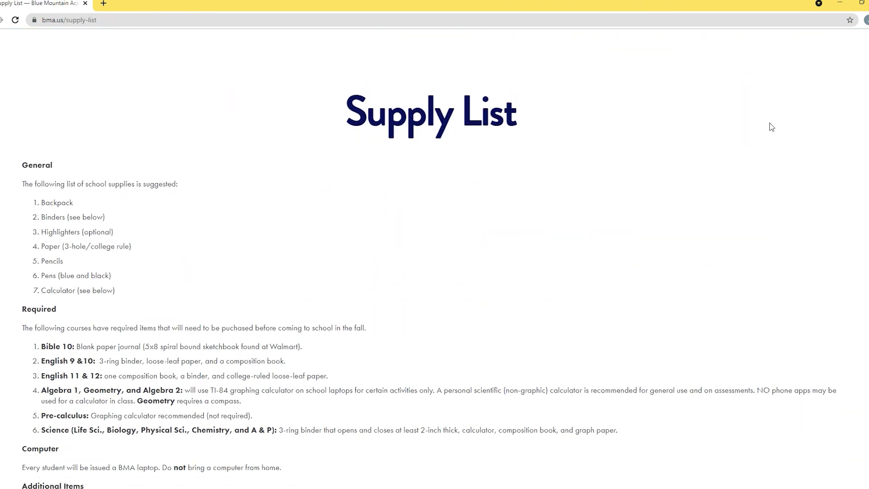
scroll(770, 123, down, 1)
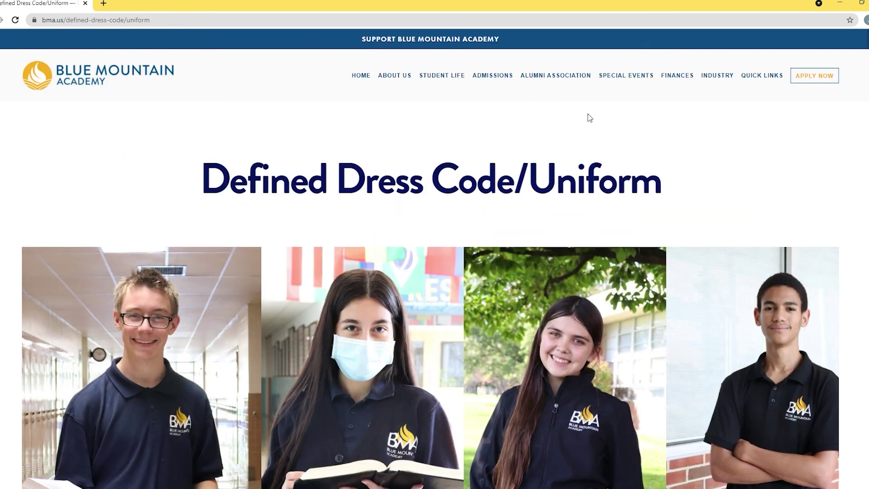